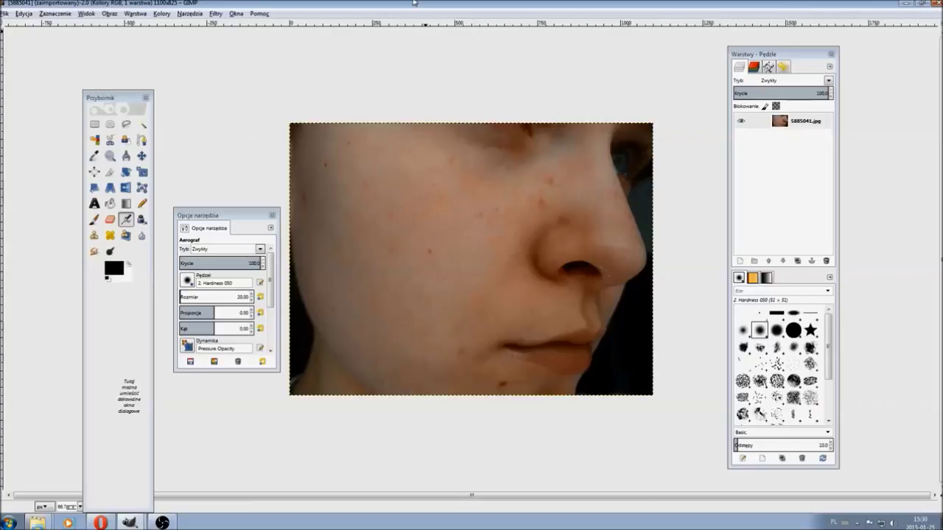
- Select the Heal tool, move its Tool Options panel beside the toolbox, and open the brush list
left_click_drag(122, 99, 125, 74)
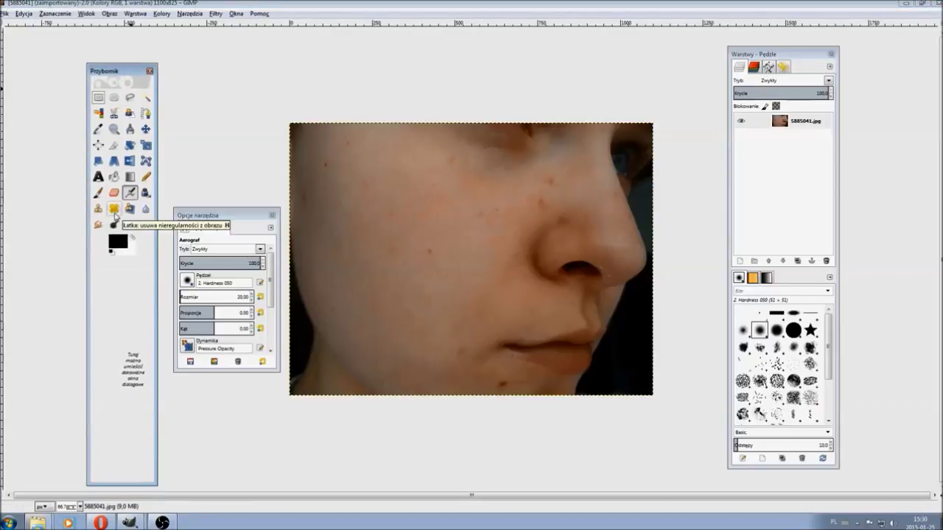
left_click(114, 210)
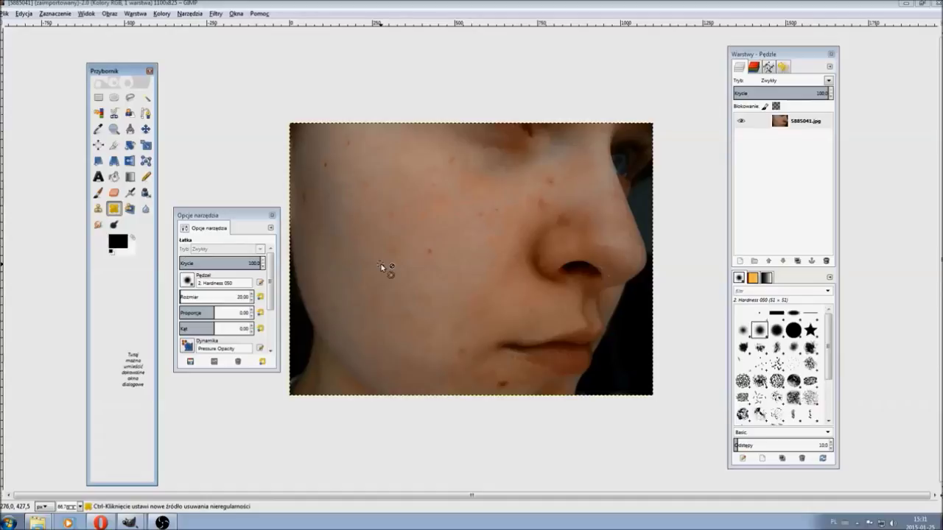
mouse_move(240, 219)
left_mouse_down()
mouse_move(209, 199)
mouse_move(218, 197)
left_mouse_up()
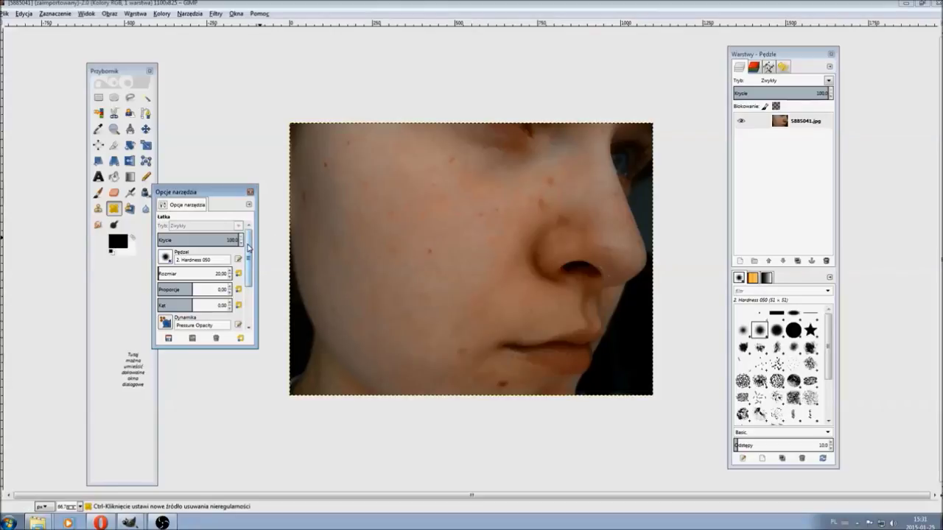
left_click(165, 257)
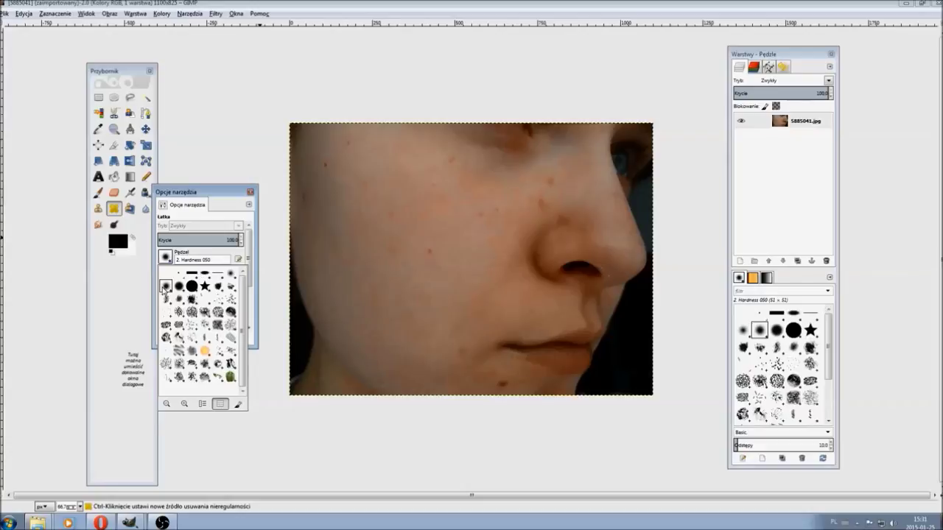
left_click(179, 287)
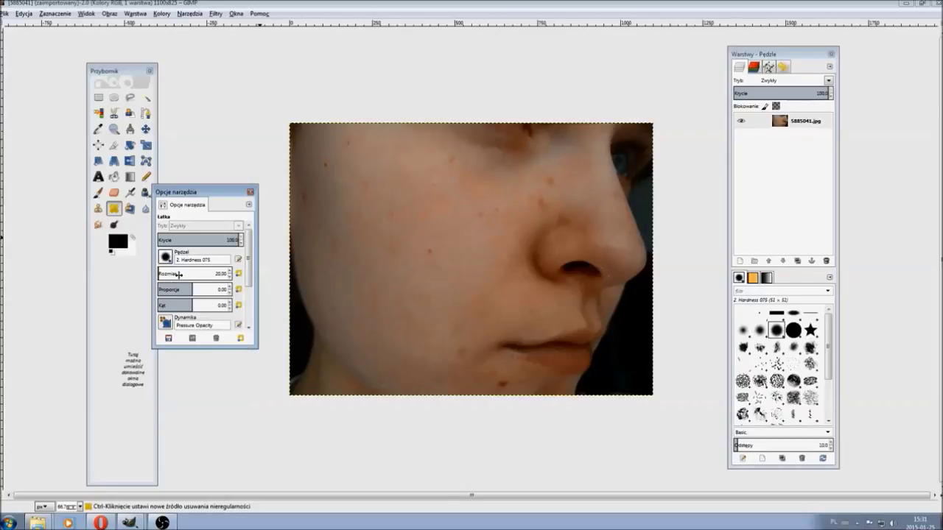
left_click(166, 255)
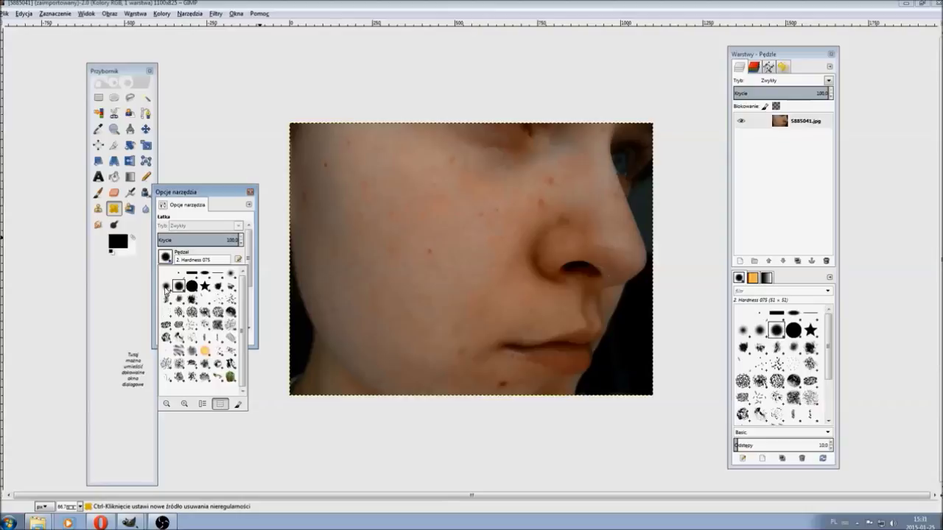
left_click(165, 289)
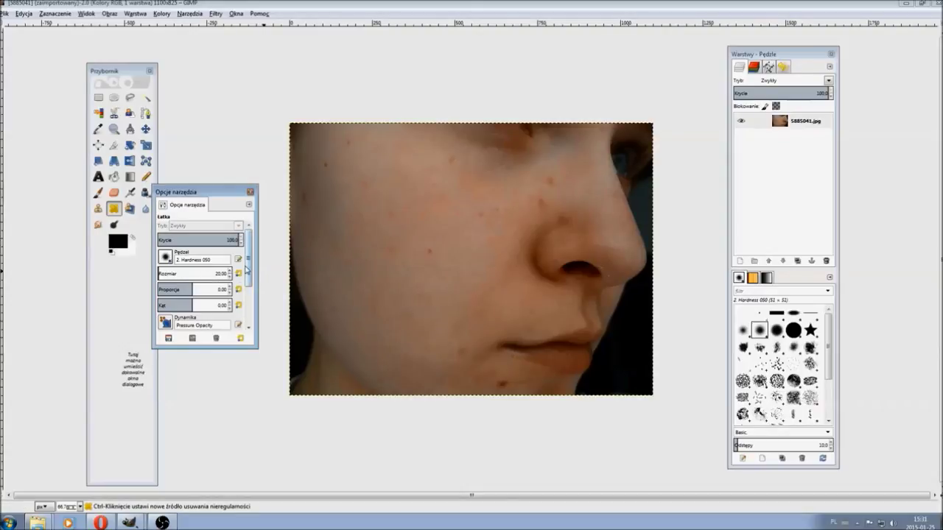
left_click_drag(251, 270, 251, 282)
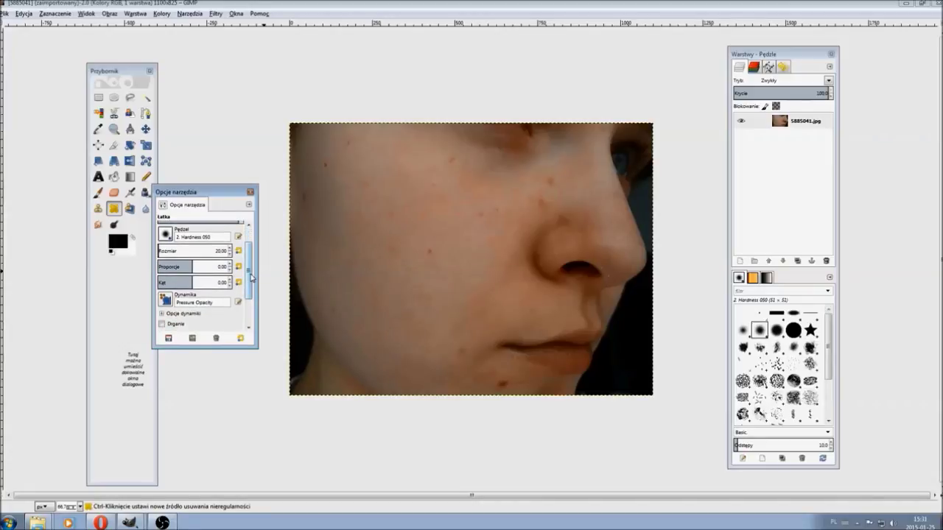
- Raise the heal brush aspect ratio, then reset it back to 0
left_click(229, 263)
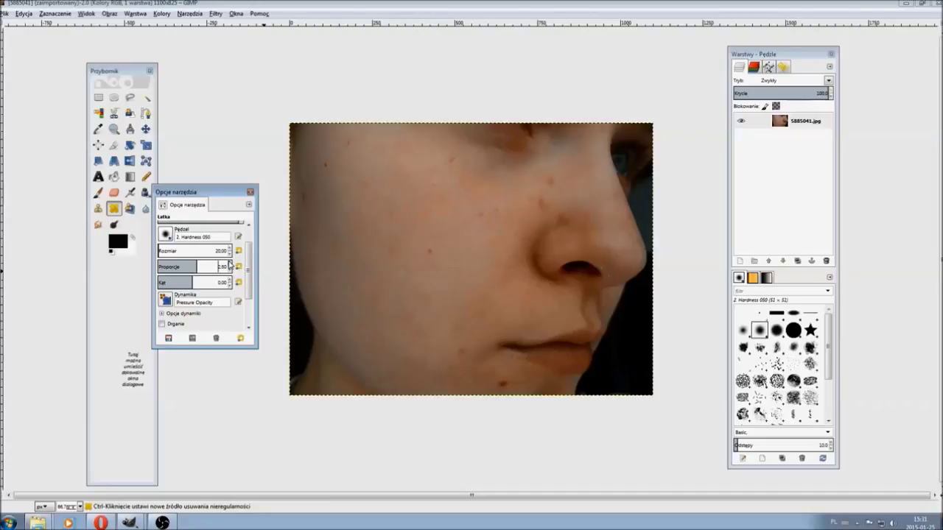
left_click(403, 284)
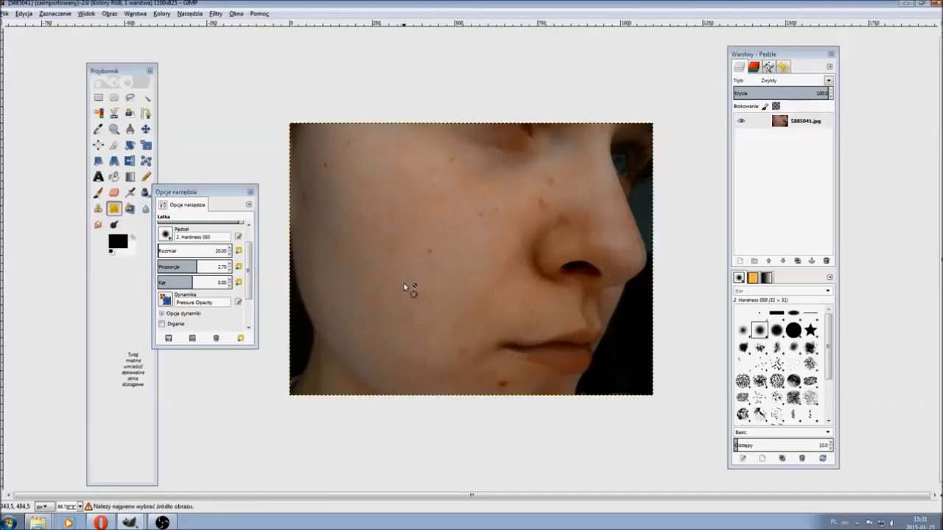
left_click(230, 269)
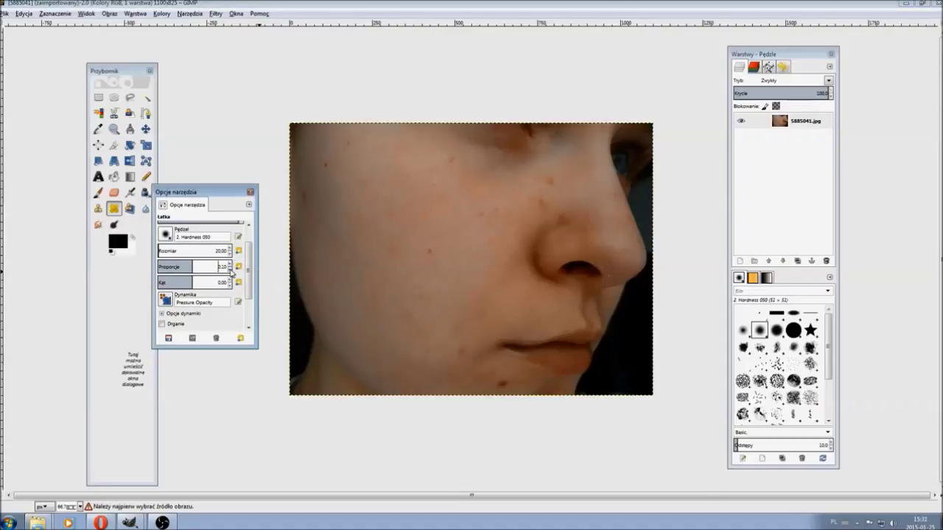
left_click(239, 268)
- Expand and collapse the Dynamics Options, then open the Alignment mode list
scroll(247, 272, "down", 1)
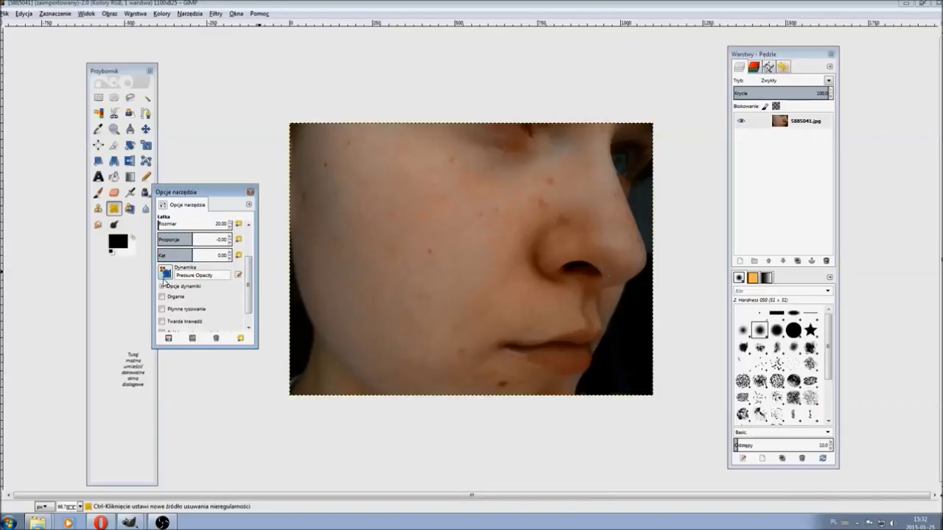
scroll(220, 278, "down", 1)
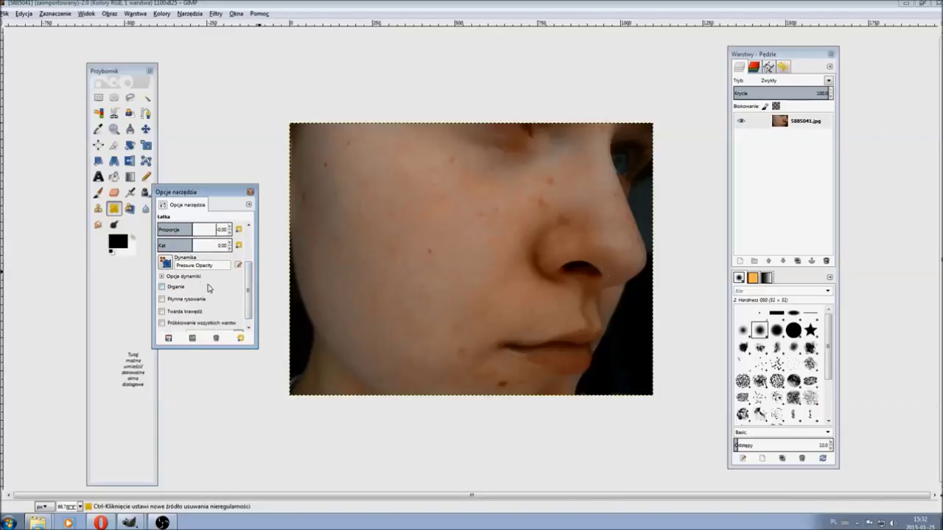
left_click(162, 276)
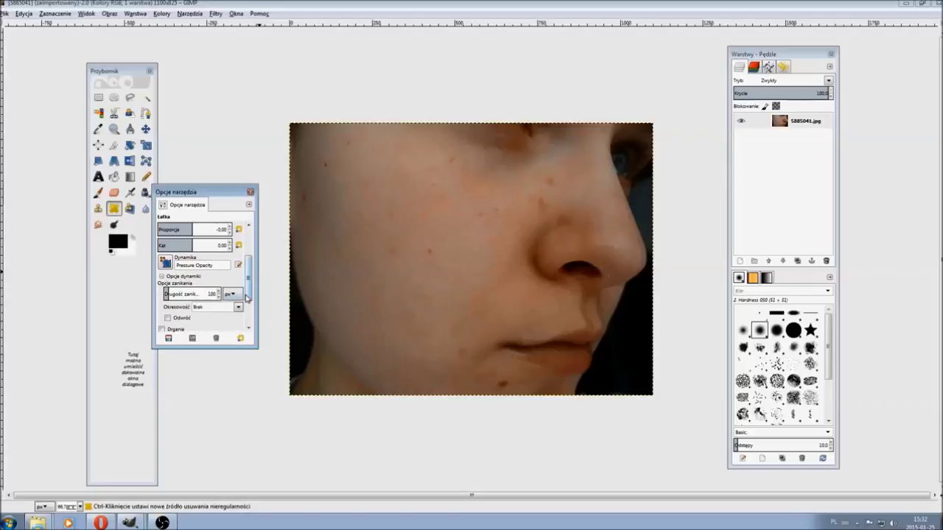
scroll(251, 296, "down", 2)
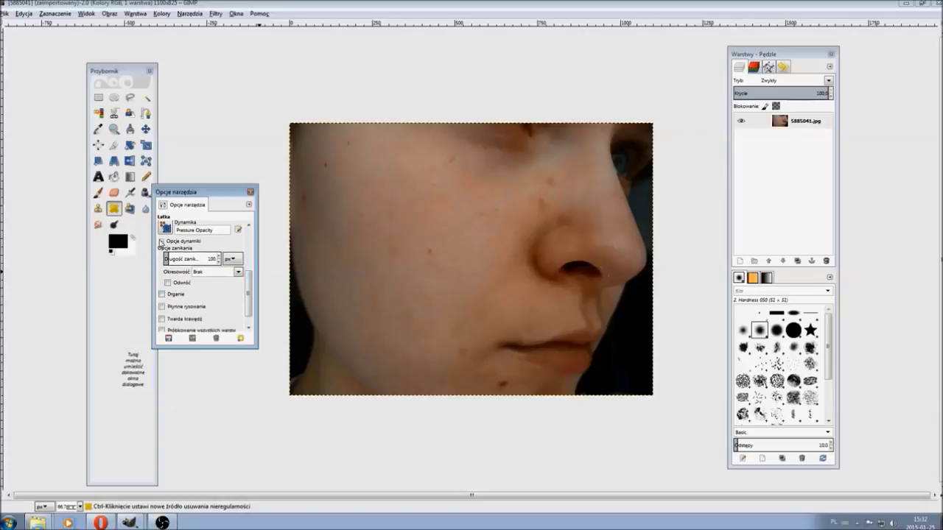
left_click(162, 241)
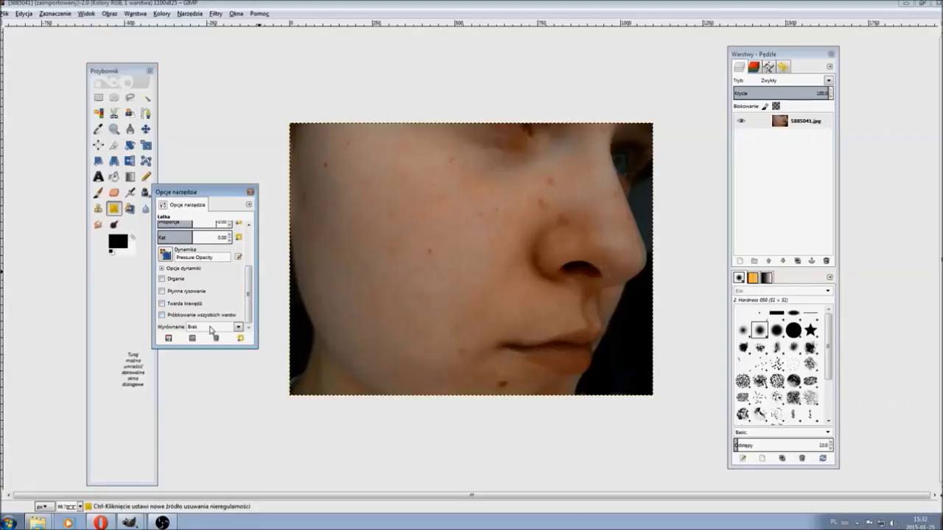
left_click(211, 329)
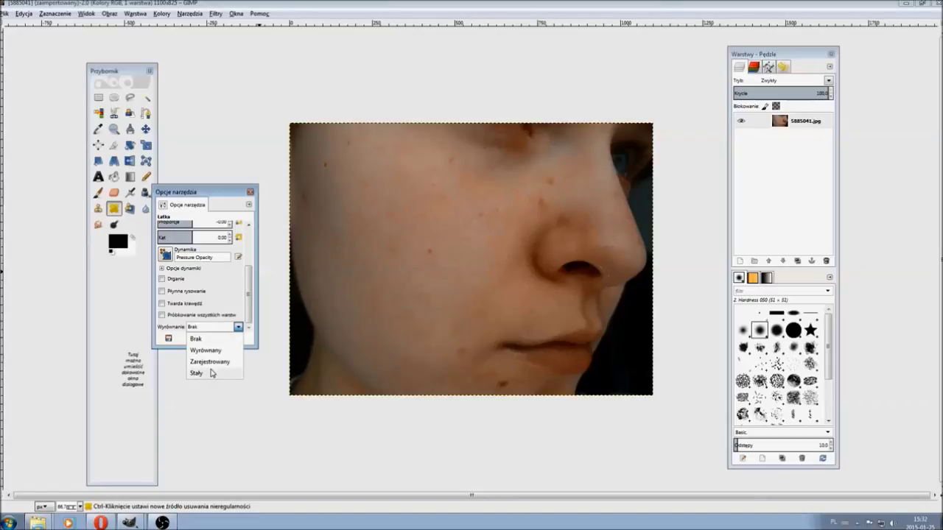
- Set alignment to Stały, test-heal one cheek blemish and undo it, then enlarge the brush
left_click(211, 374)
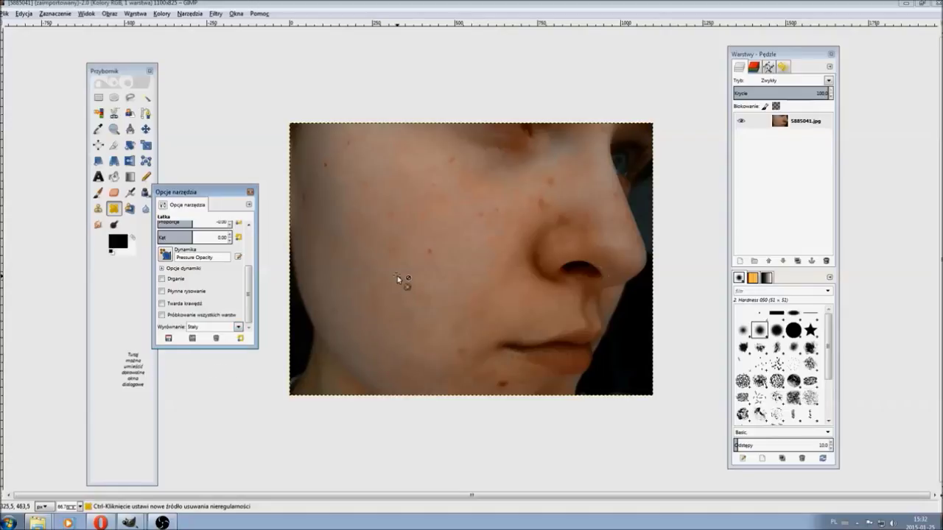
left_click(350, 254, "ctrl")
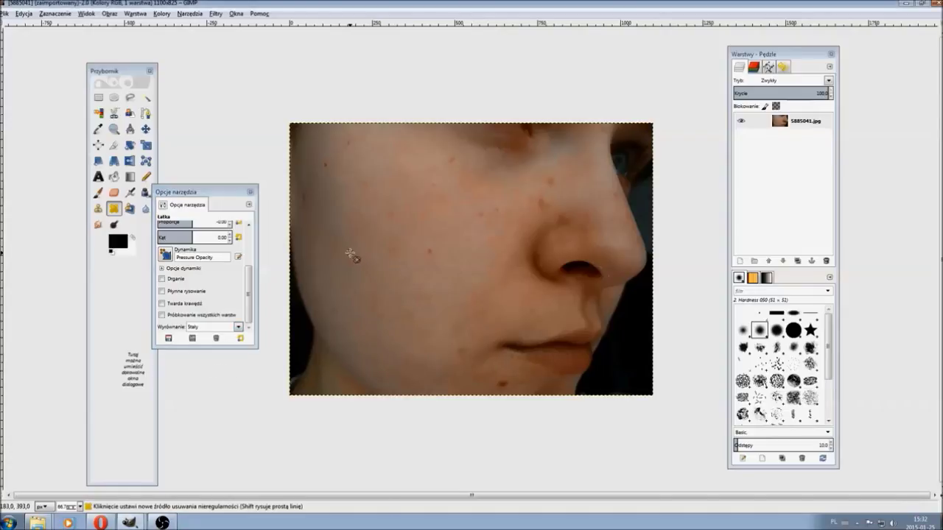
left_click(391, 280)
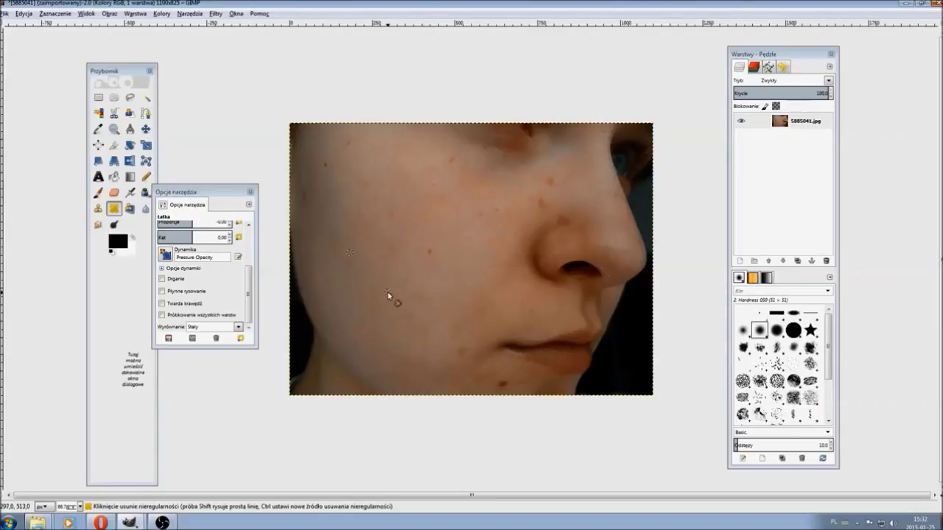
key("ctrl+z")
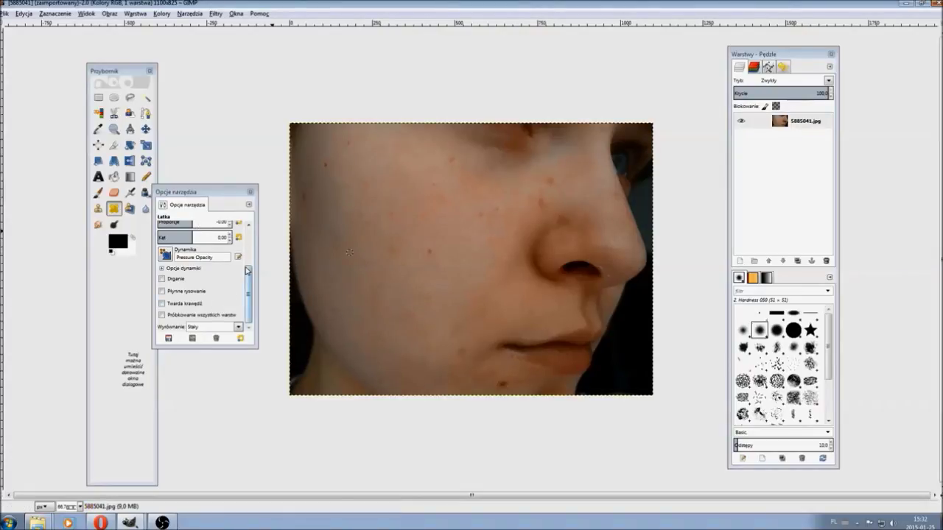
scroll(239, 247, "up", 5)
left_click_drag(161, 262, 165, 259)
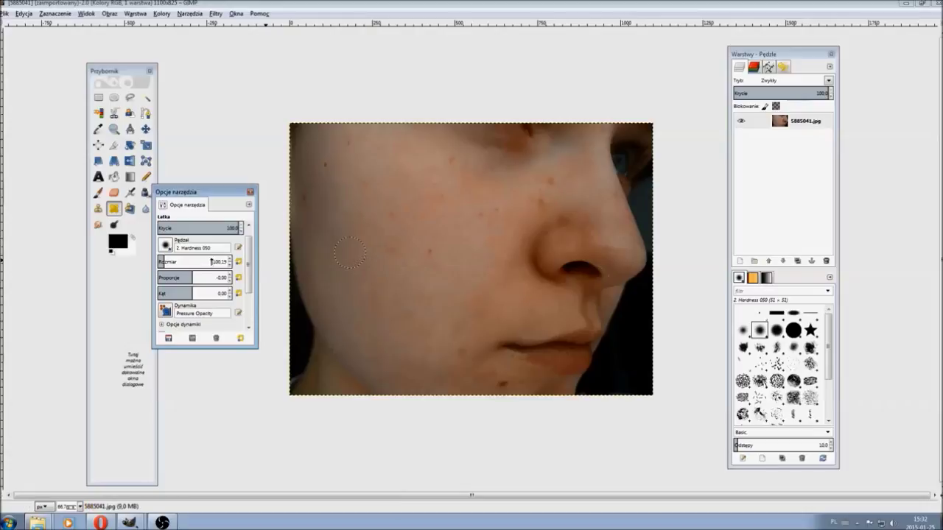
- Set the heal brush to about 88 and heal the cheek blemishes from nearby clear skin
left_click_drag(161, 262, 160, 262)
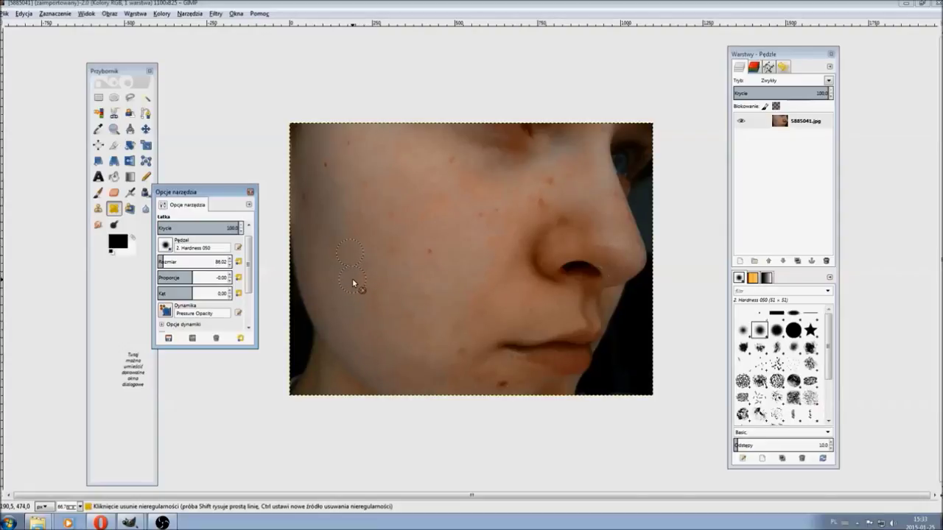
left_click(352, 282)
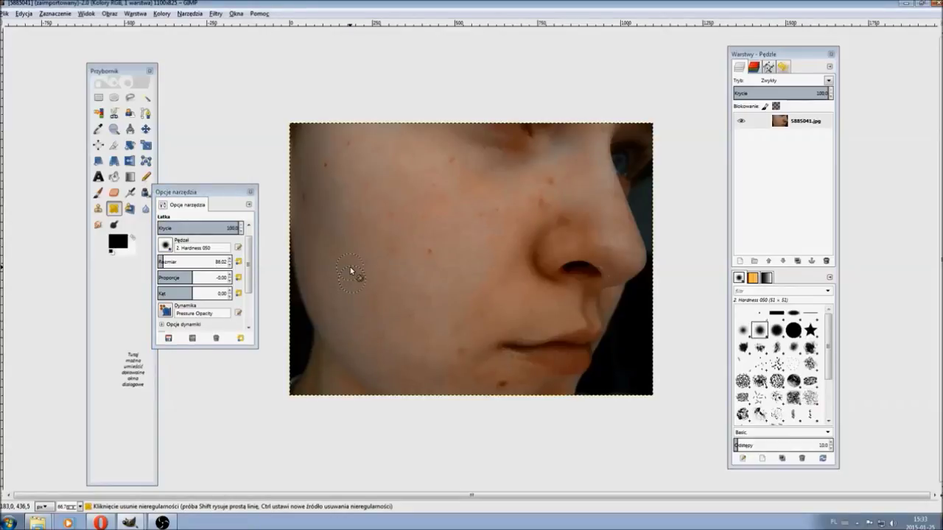
left_click(351, 274, "ctrl")
left_click(433, 257)
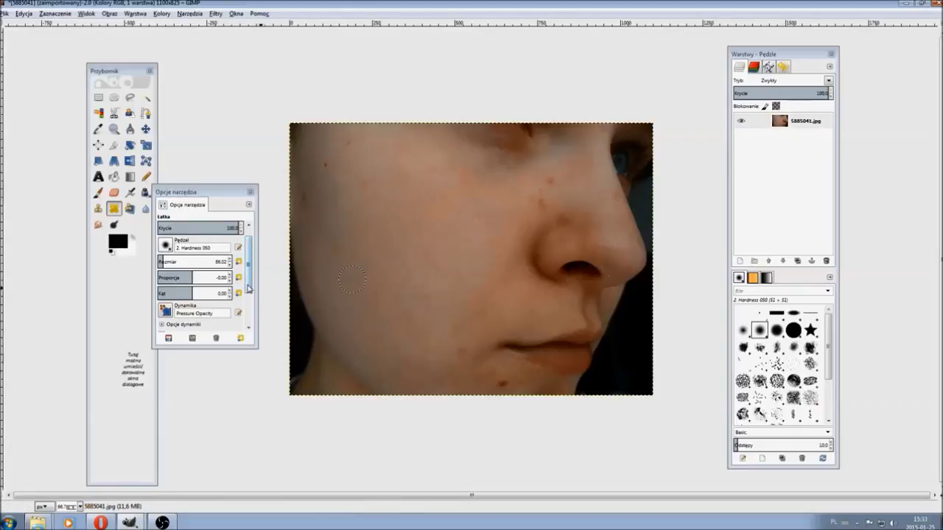
- With alignment on Brak, heal the upper-cheek spots in one stroke, then restore Stały alignment
scroll(221, 294, "down", 5)
left_click(232, 328)
left_click(196, 339)
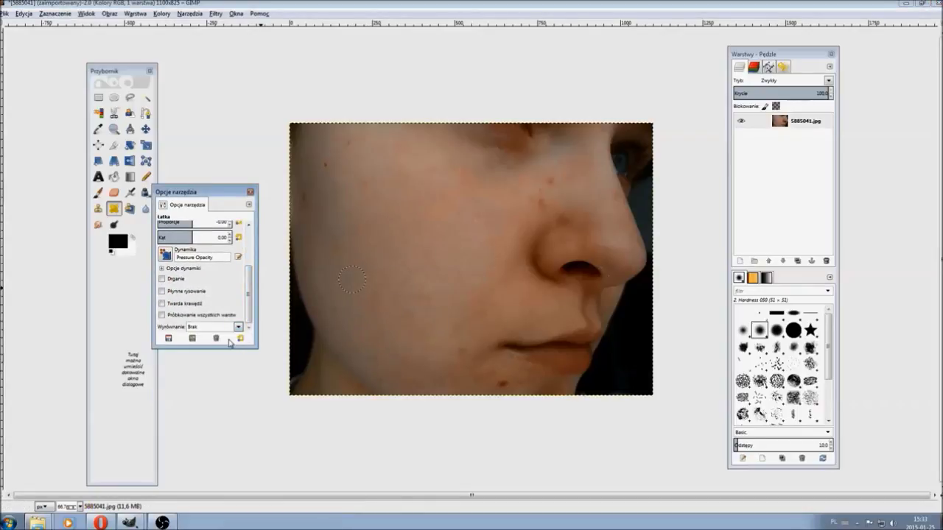
left_click(376, 220)
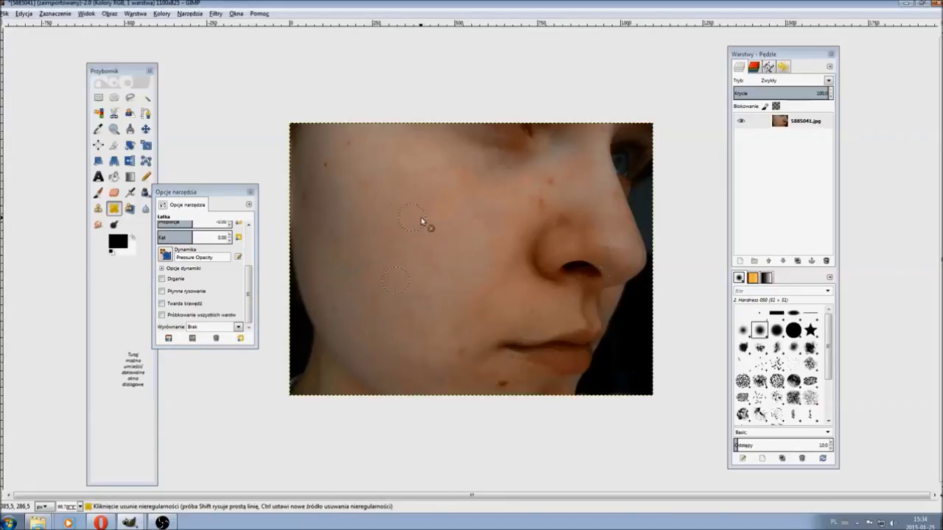
left_click_drag(416, 221, 395, 224)
left_click(216, 327)
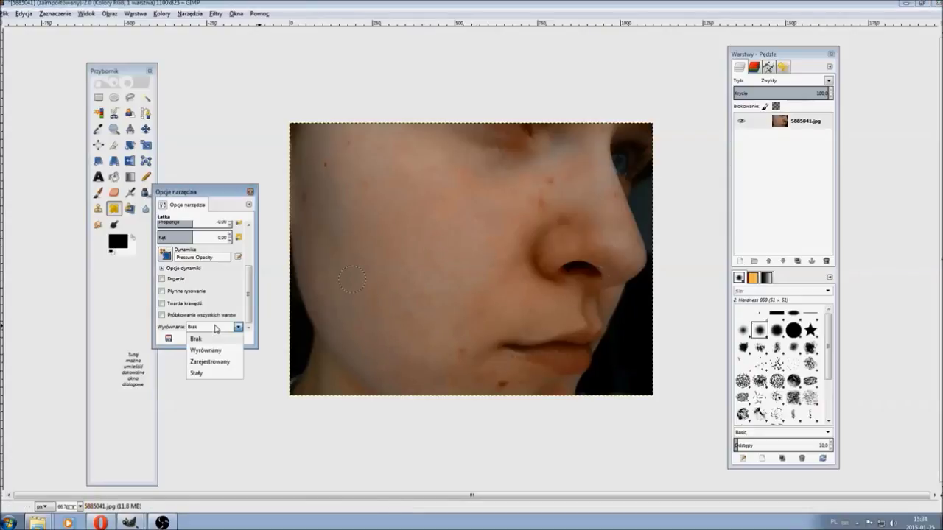
left_click(221, 375)
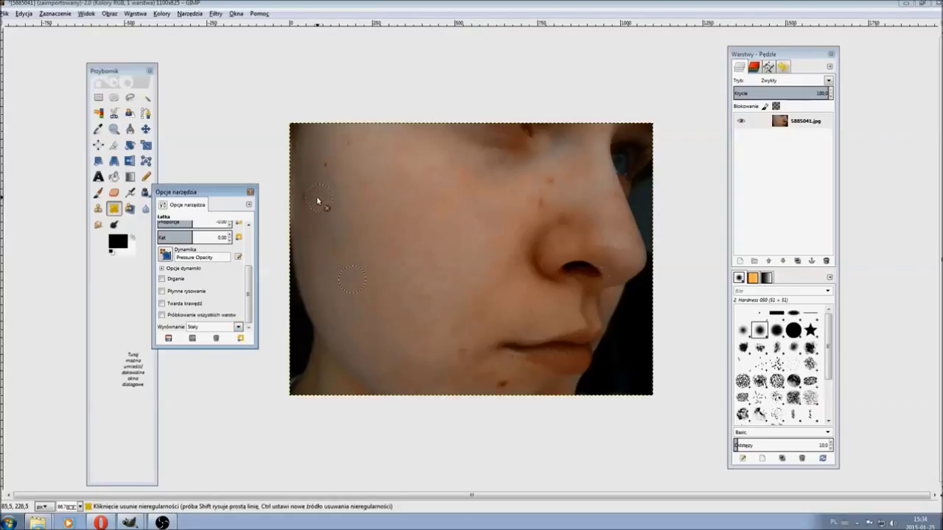
left_click(368, 254)
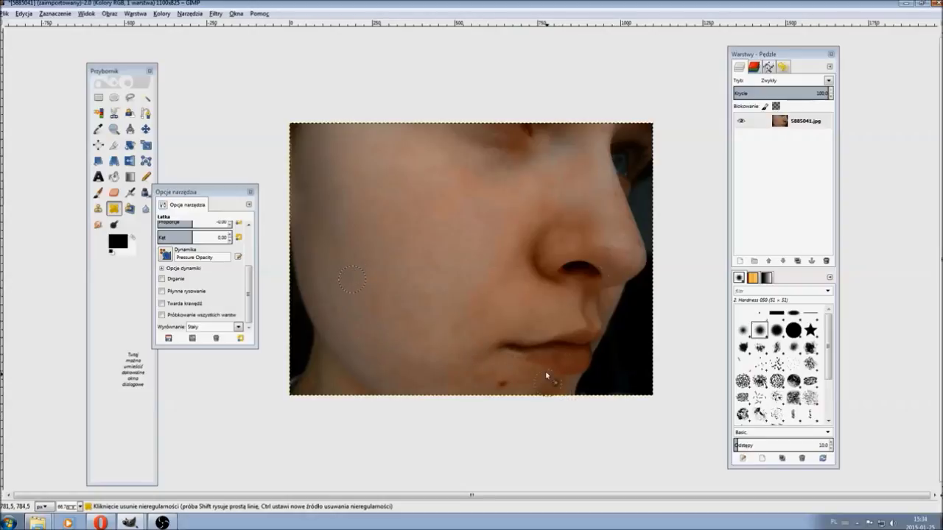
- Zoom in to 150% to inspect the healed cheek, then back out to 66.7%
key("ctrl")
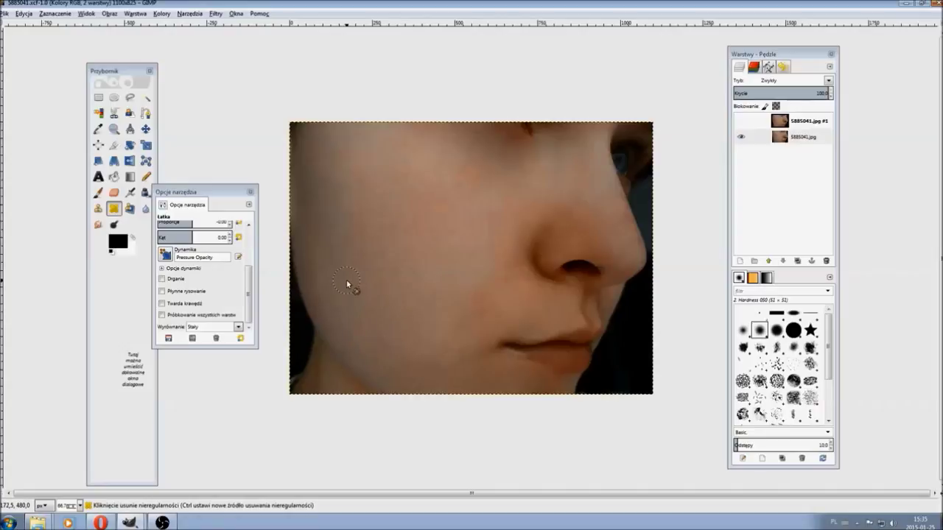
key("plus")
key("plus")
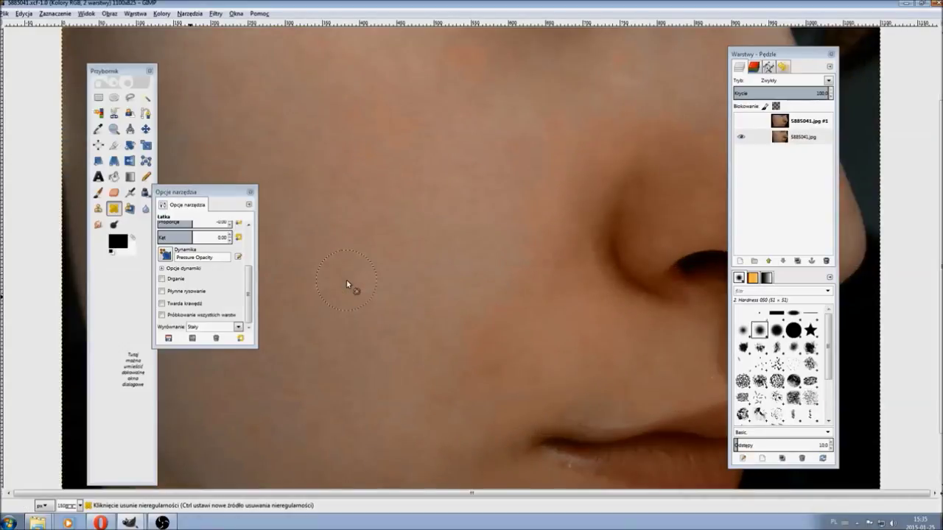
key("minus")
key("minus")
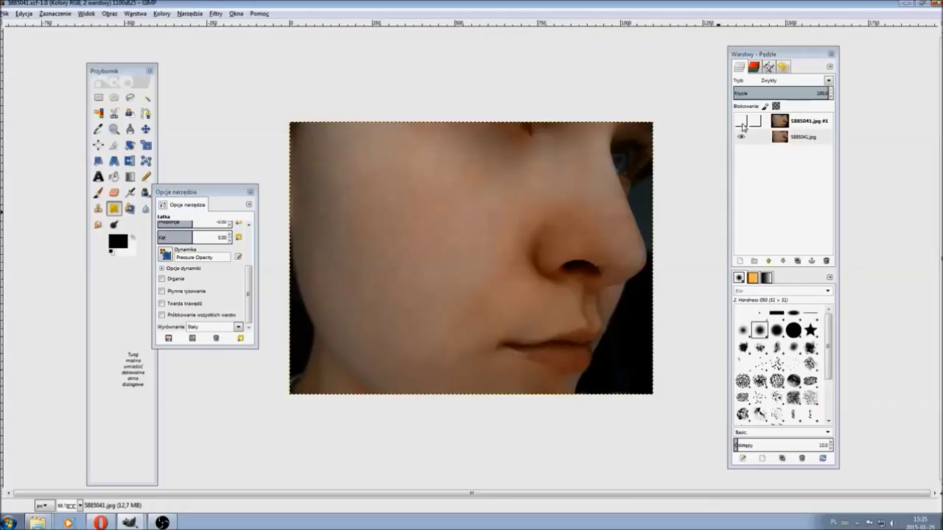
left_click(743, 125)
left_click(743, 125)
left_click(742, 125)
left_click(742, 125)
left_click(742, 122)
left_click(742, 122)
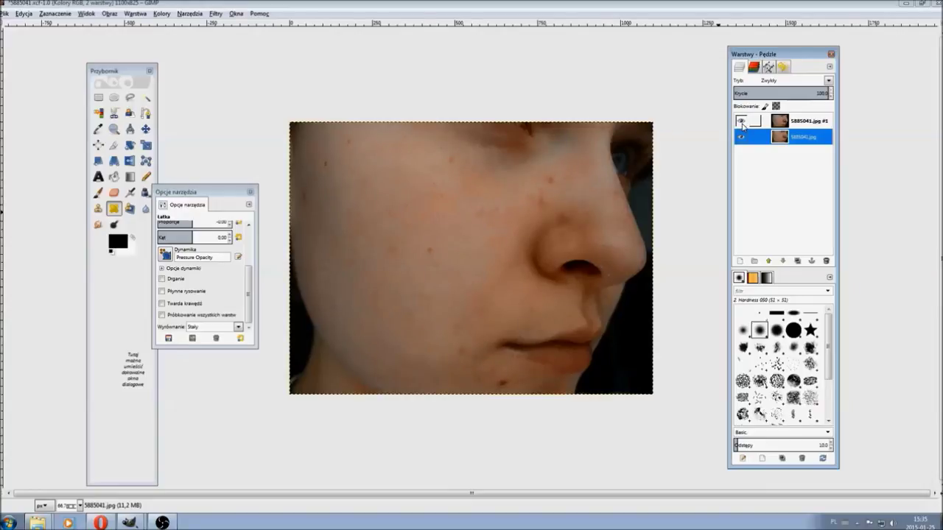
left_click(742, 123)
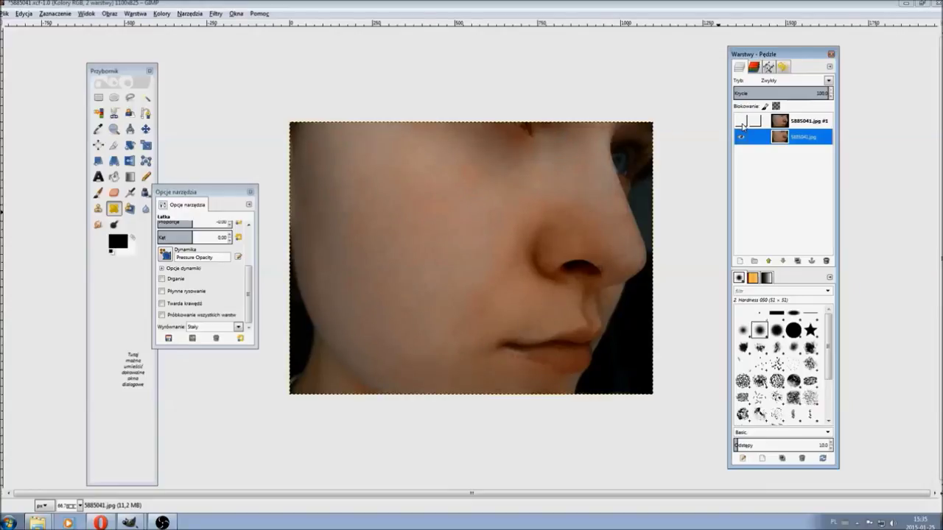